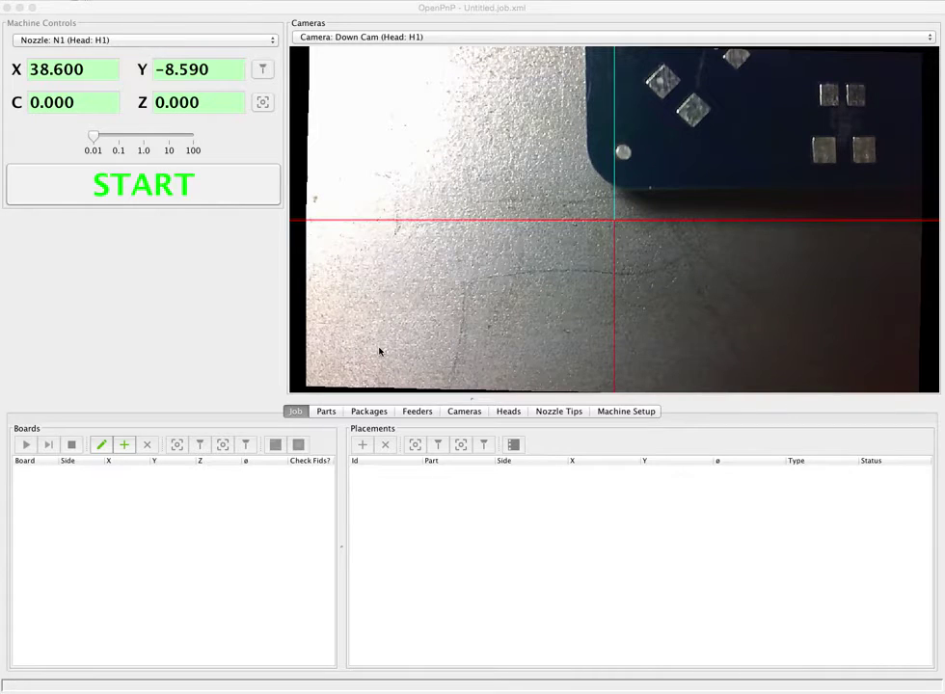
- Start the machine and create a new board named Demo Board v1 on the Desktop for the job
{"action": "left_click", "coordinate": [116, 284]}
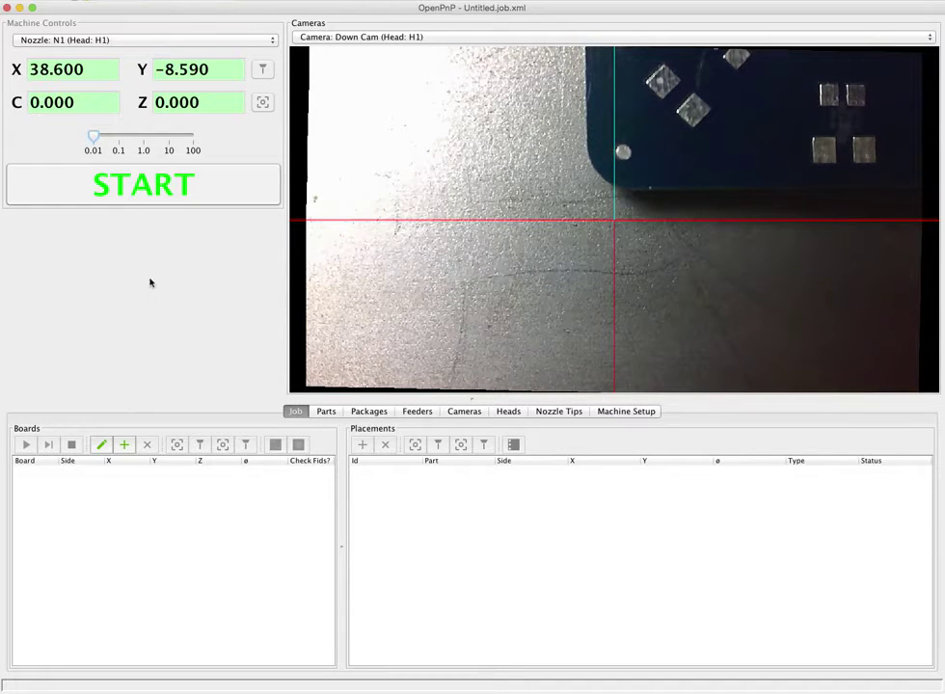
{"action": "left_click", "coordinate": [143, 183]}
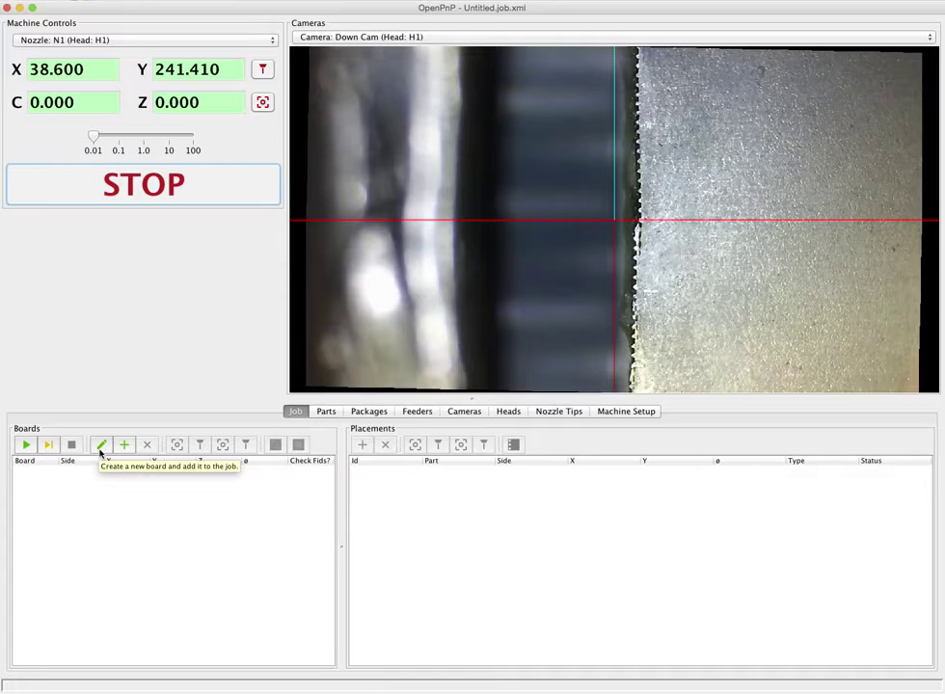
{"action": "left_click", "coordinate": [101, 445]}
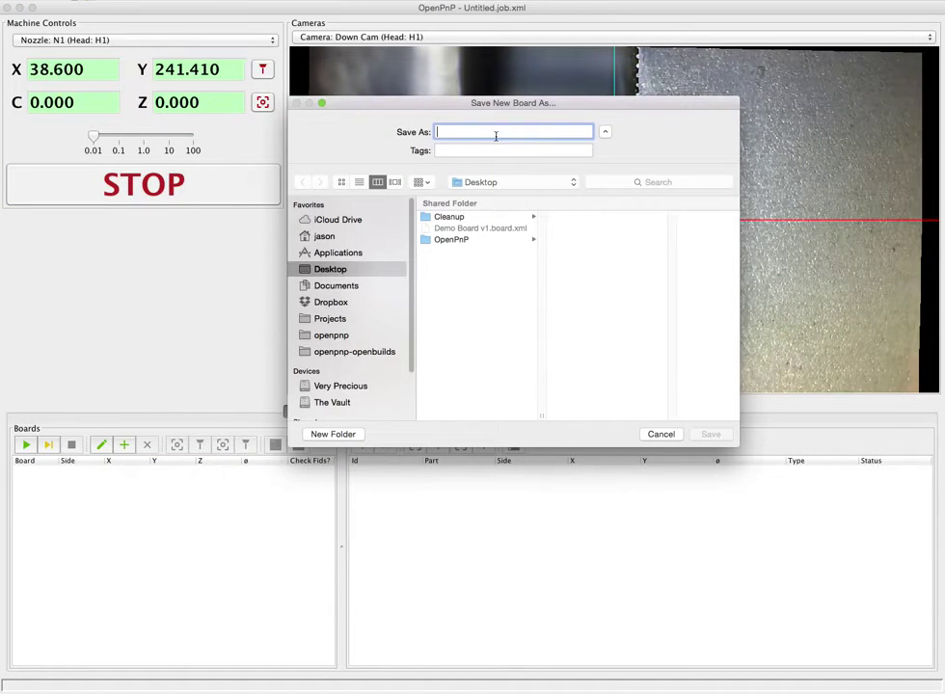
{"action": "type", "text": "Demo Board v1"}
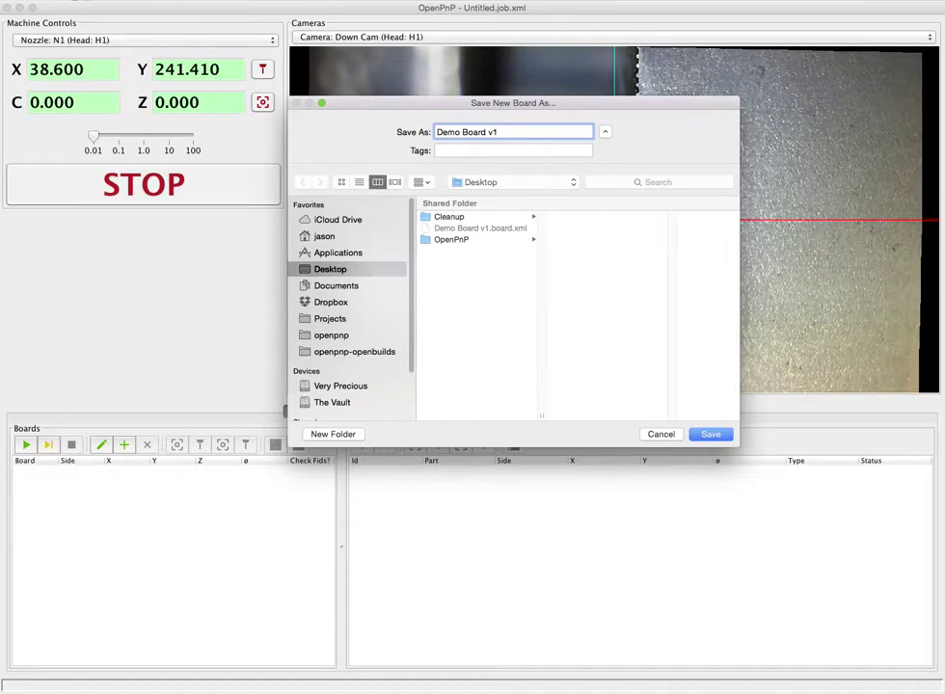
{"action": "key", "text": "Return"}
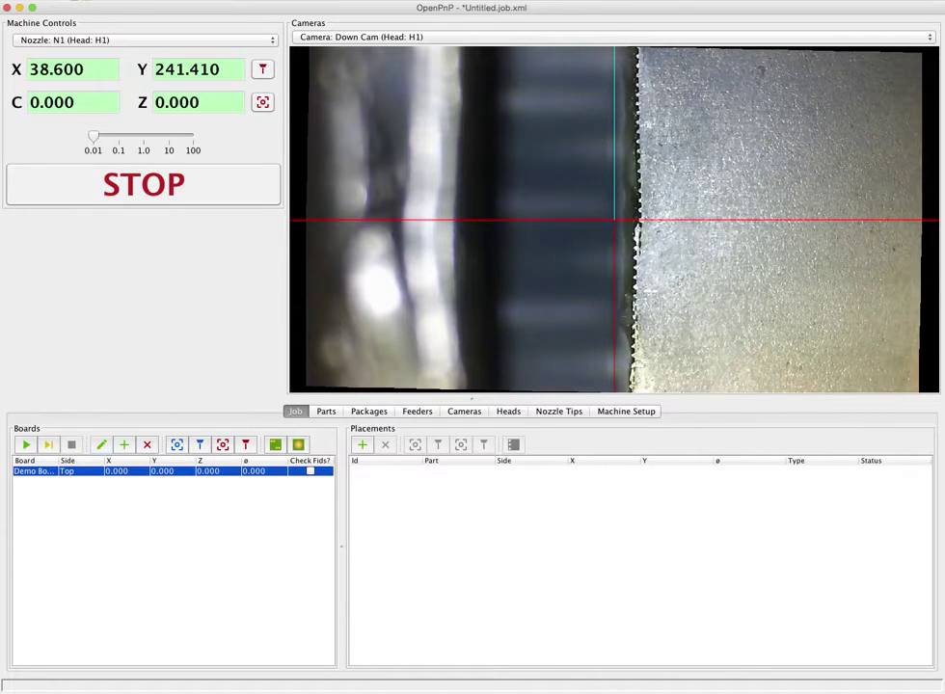
- Import the EAGLE mountsmd files Demo Board v1.mnt for the top and Demo Board v1.mnb for the bottom, creating missing parts
{"action": "left_click_drag", "start_coordinate": [2, 35], "coordinate": [10, 43]}
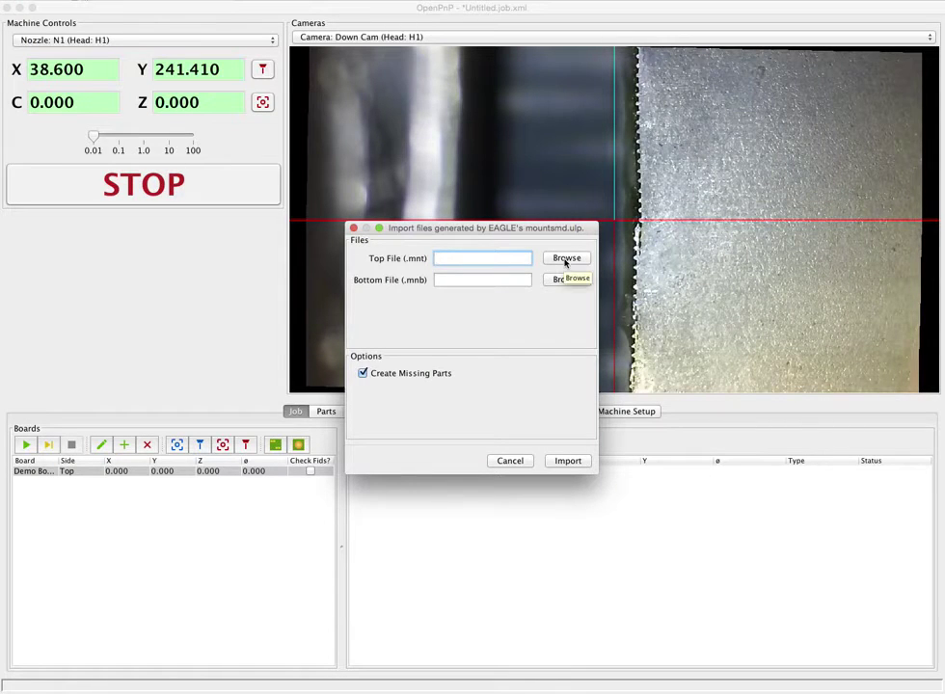
{"action": "left_click", "coordinate": [559, 260]}
{"action": "left_click", "coordinate": [453, 176]}
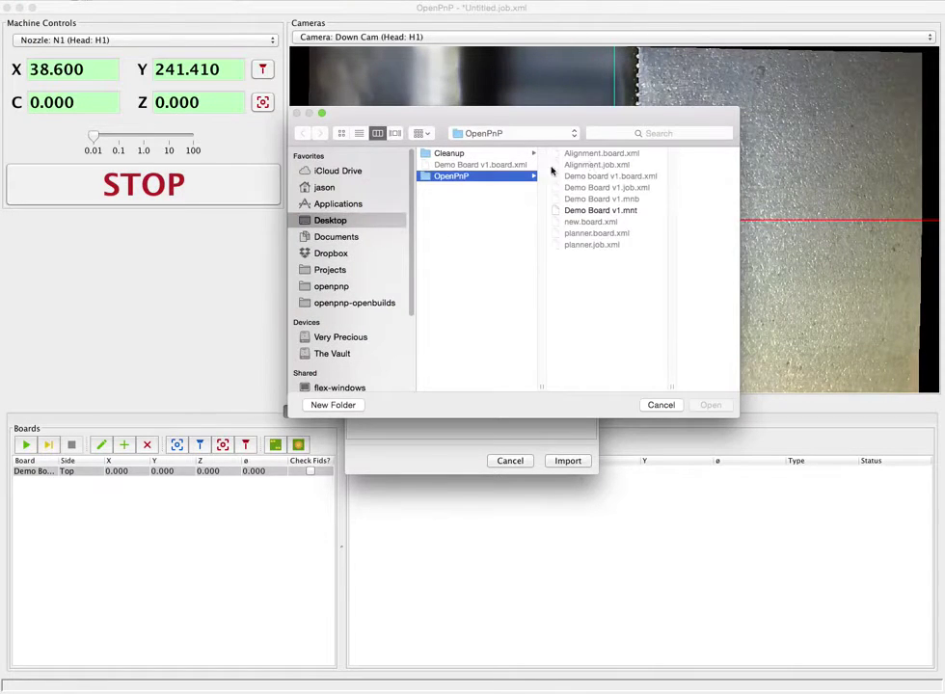
{"action": "left_click", "coordinate": [595, 211]}
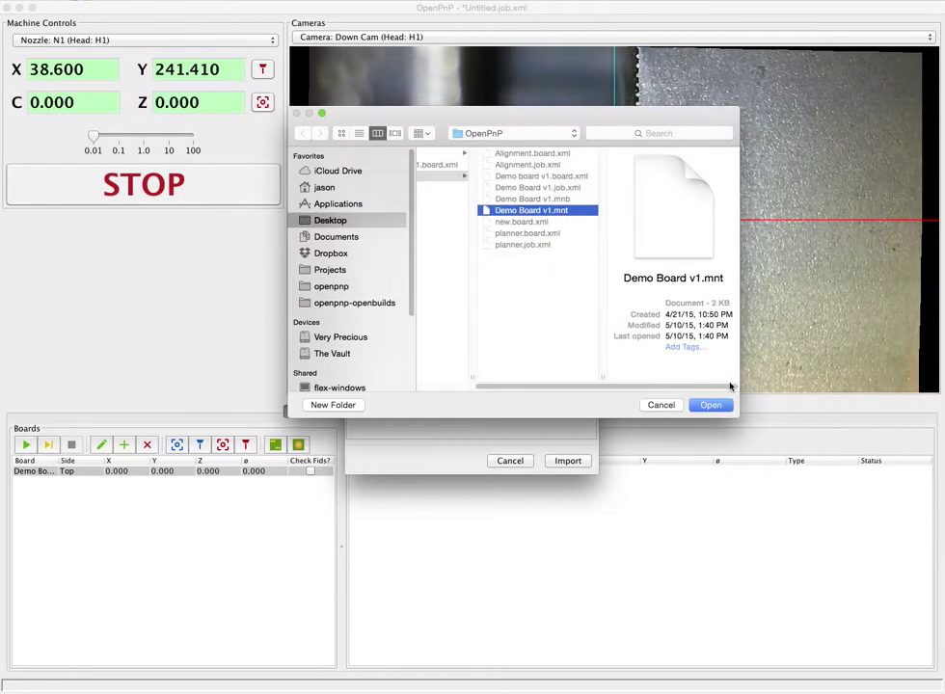
{"action": "left_click", "coordinate": [711, 406]}
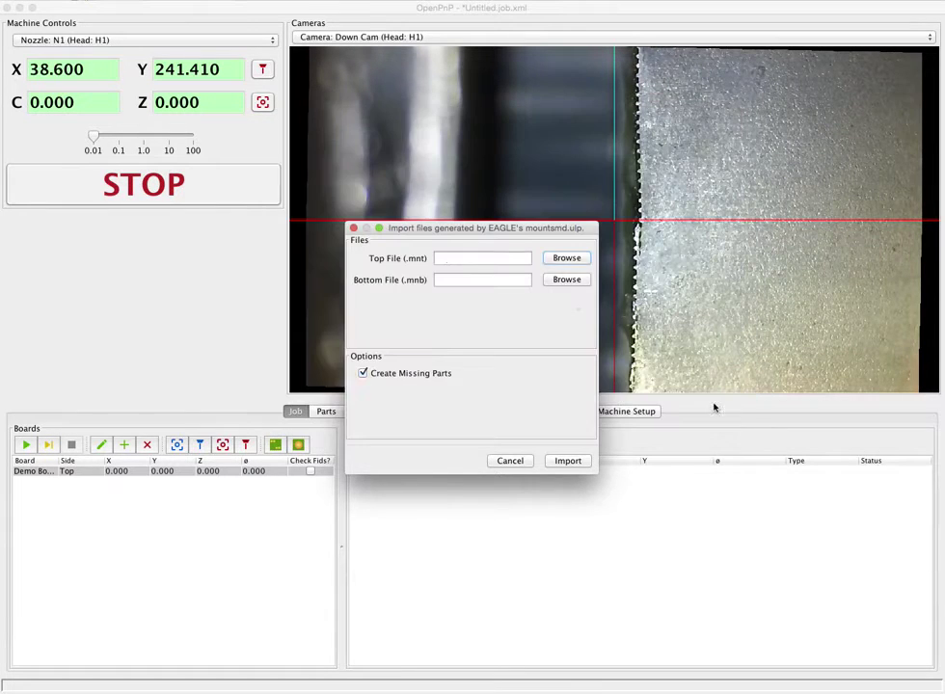
{"action": "left_click", "coordinate": [566, 280]}
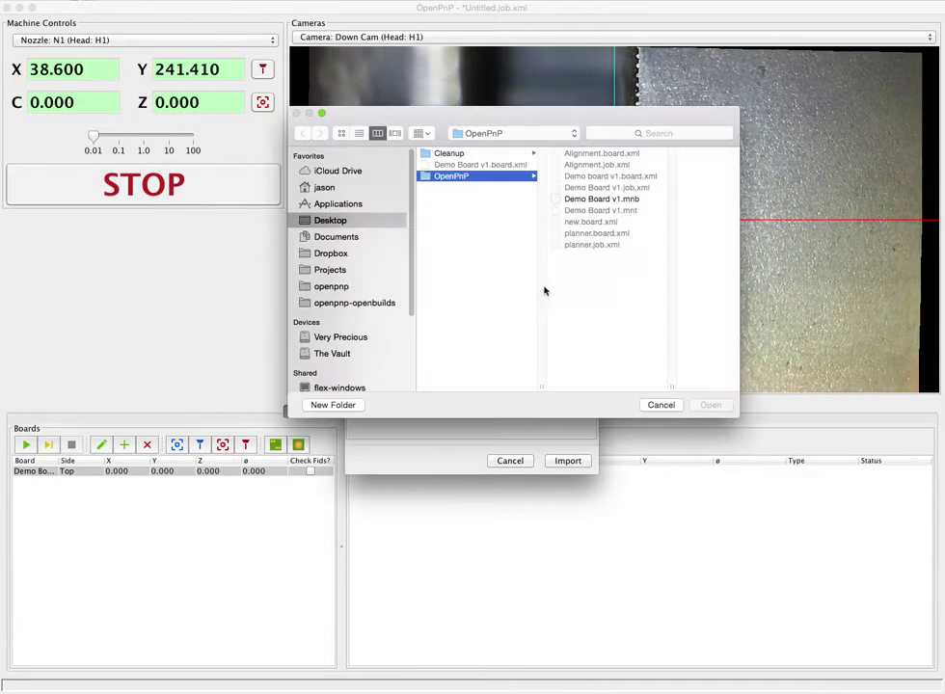
{"action": "left_click", "coordinate": [608, 202]}
{"action": "left_click", "coordinate": [711, 405]}
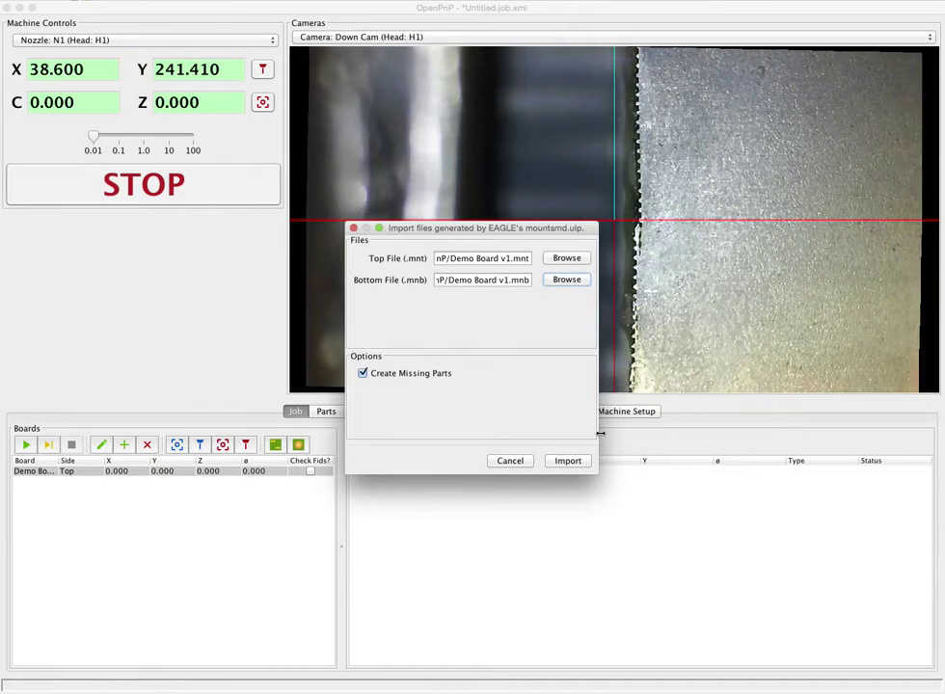
{"action": "left_click", "coordinate": [558, 461]}
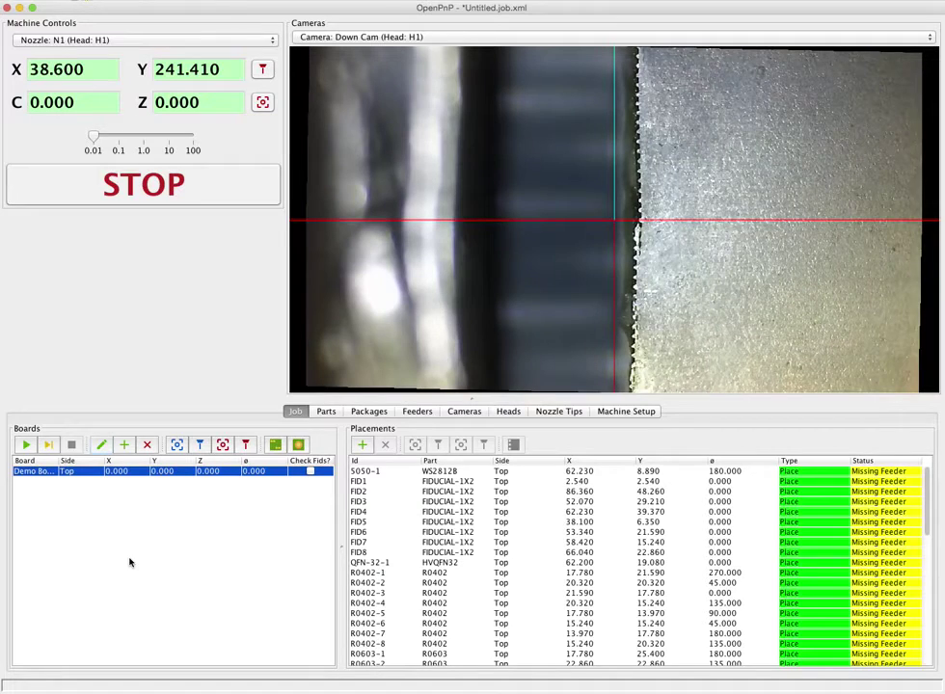
- Set the type of placements FID1 through FID8 to Fiducial
{"action": "scroll", "coordinate": [544, 532], "scroll_direction": "down", "scroll_amount": 10}
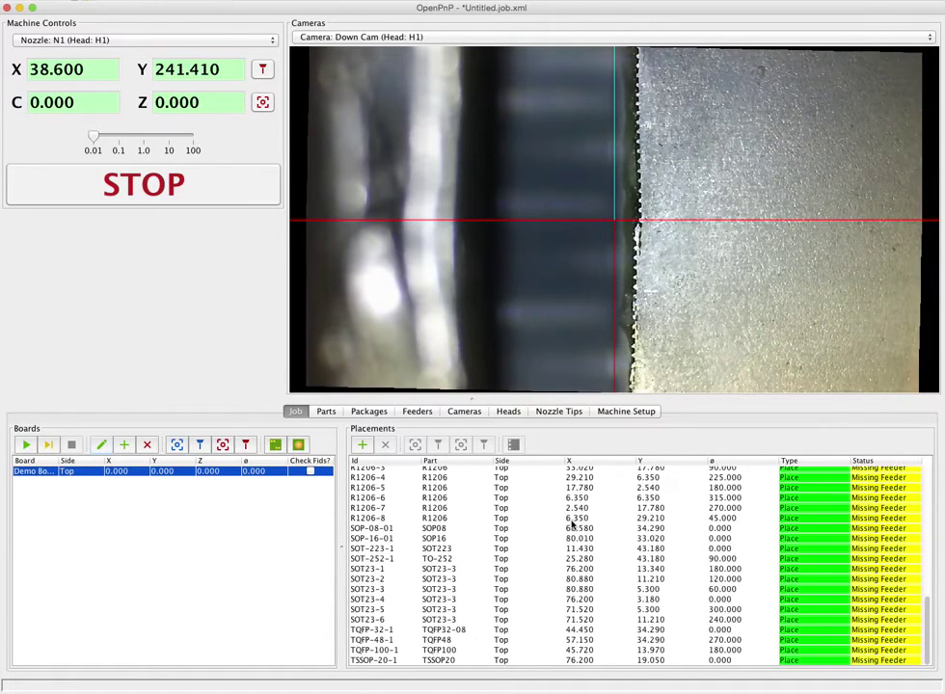
{"action": "scroll", "coordinate": [549, 523], "scroll_direction": "up", "scroll_amount": 10}
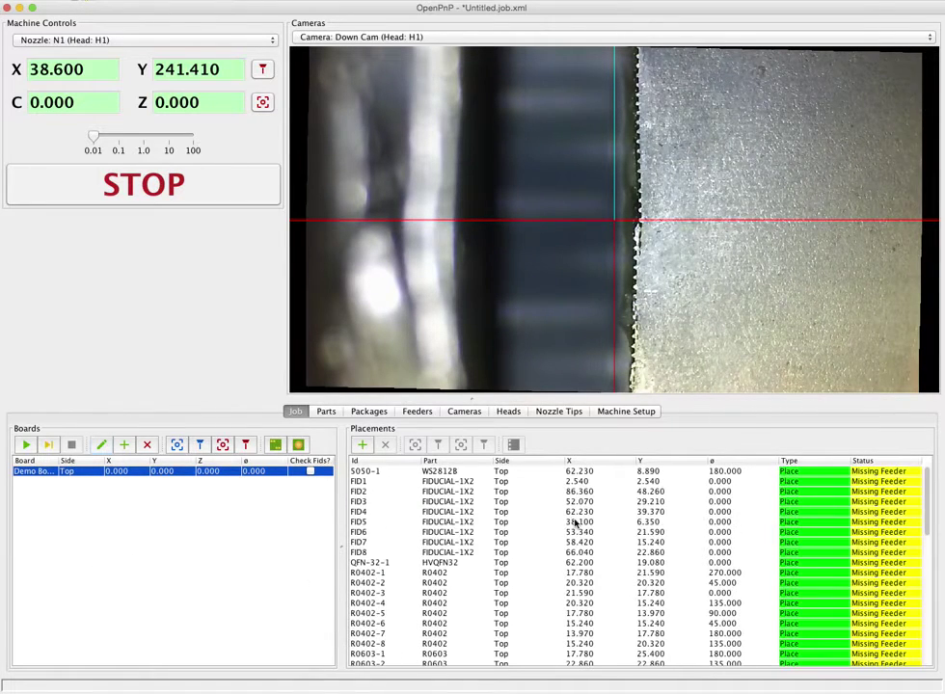
{"action": "left_click", "coordinate": [359, 481]}
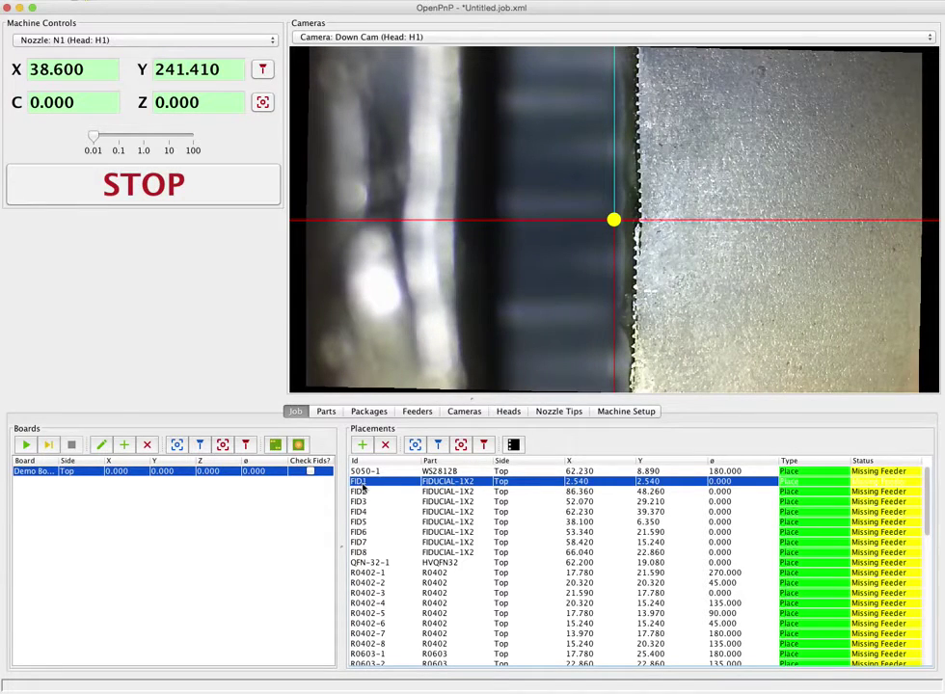
{"action": "left_click", "coordinate": [792, 481]}
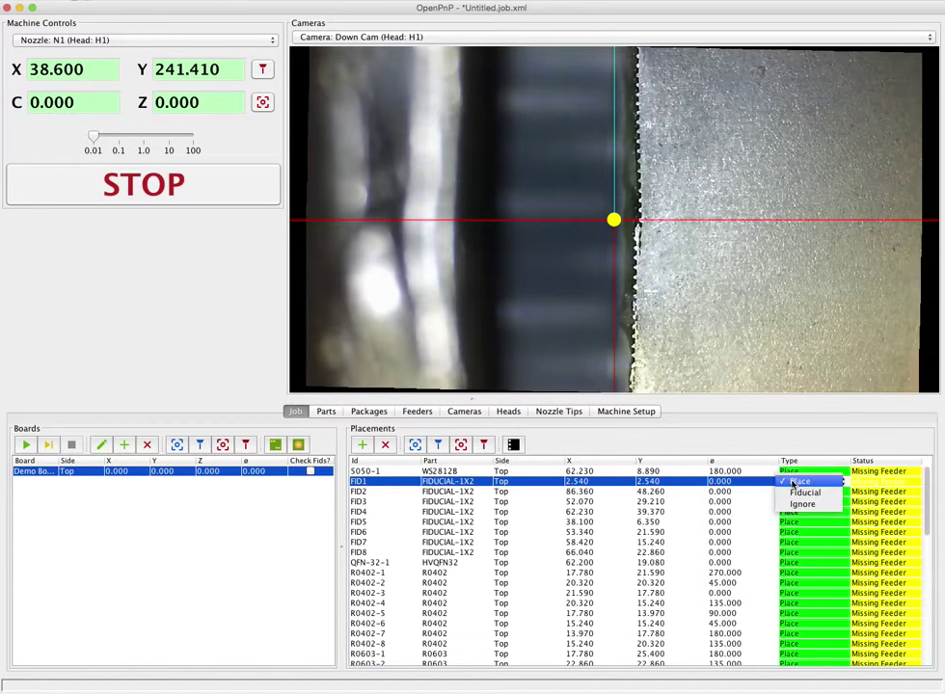
{"action": "left_click", "coordinate": [805, 494]}
{"action": "left_click", "coordinate": [797, 491]}
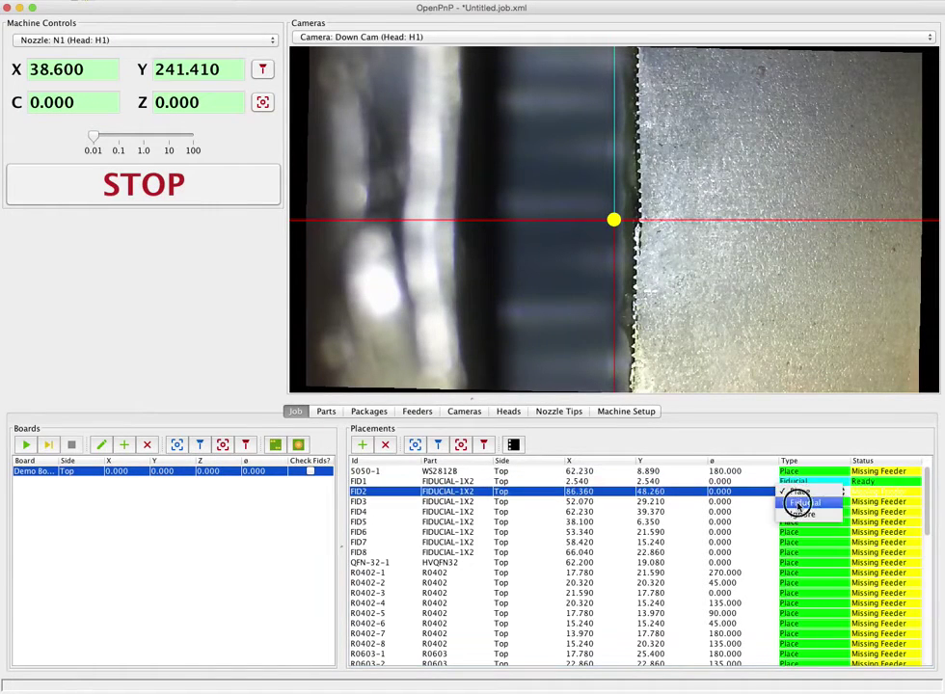
{"action": "left_click", "coordinate": [796, 502]}
{"action": "left_click", "coordinate": [797, 503]}
{"action": "left_click", "coordinate": [800, 511]}
{"action": "left_click", "coordinate": [795, 512]}
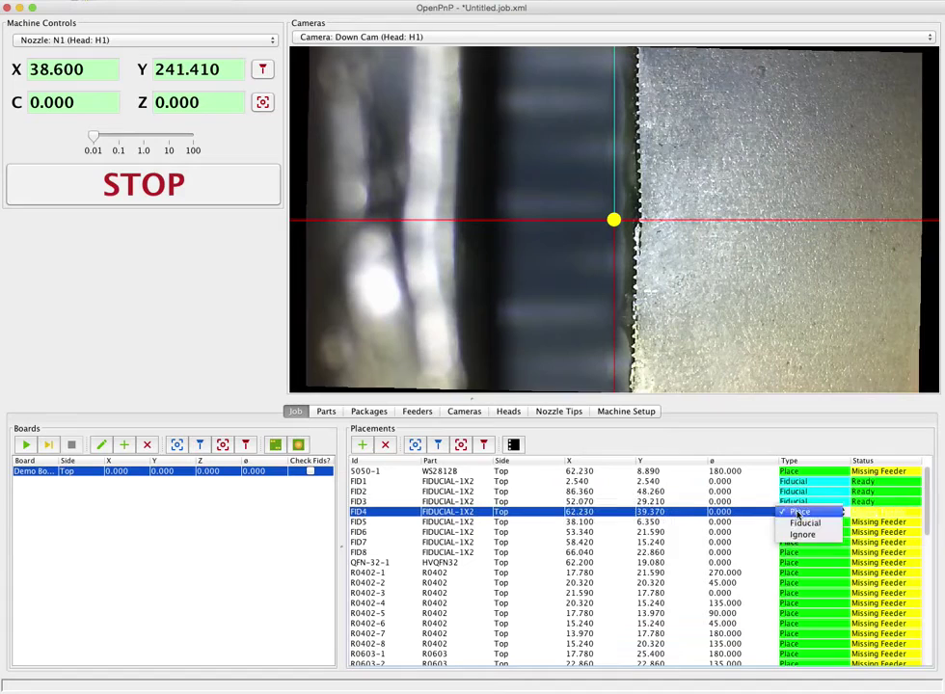
{"action": "left_click", "coordinate": [796, 521]}
{"action": "left_click", "coordinate": [794, 523]}
{"action": "left_click", "coordinate": [794, 522]}
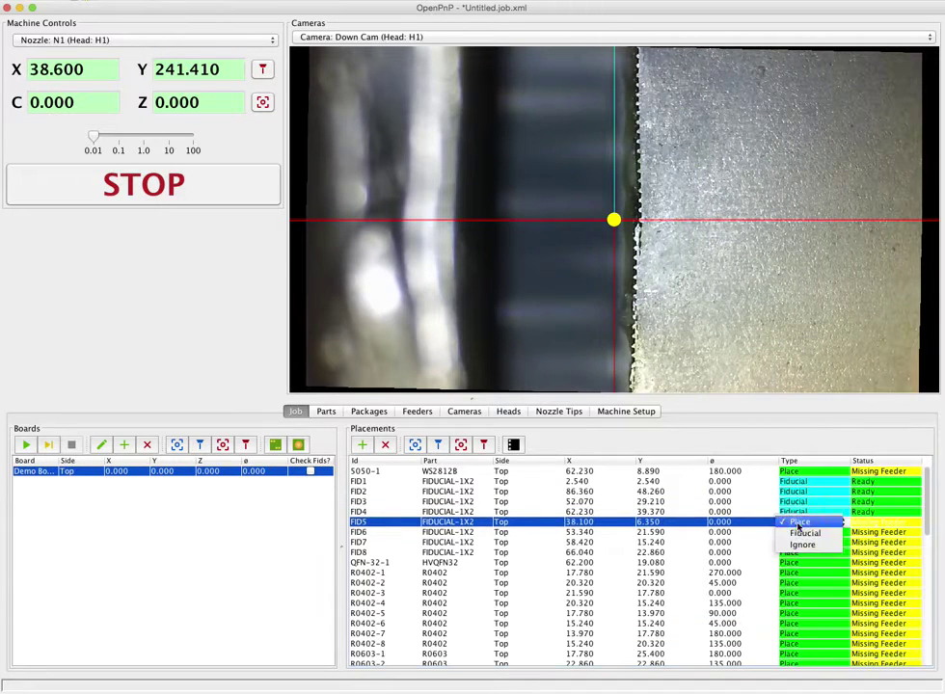
{"action": "left_click", "coordinate": [792, 532]}
{"action": "left_click", "coordinate": [794, 532]}
{"action": "left_click", "coordinate": [794, 532]}
{"action": "left_click", "coordinate": [796, 544]}
{"action": "left_click", "coordinate": [794, 543]}
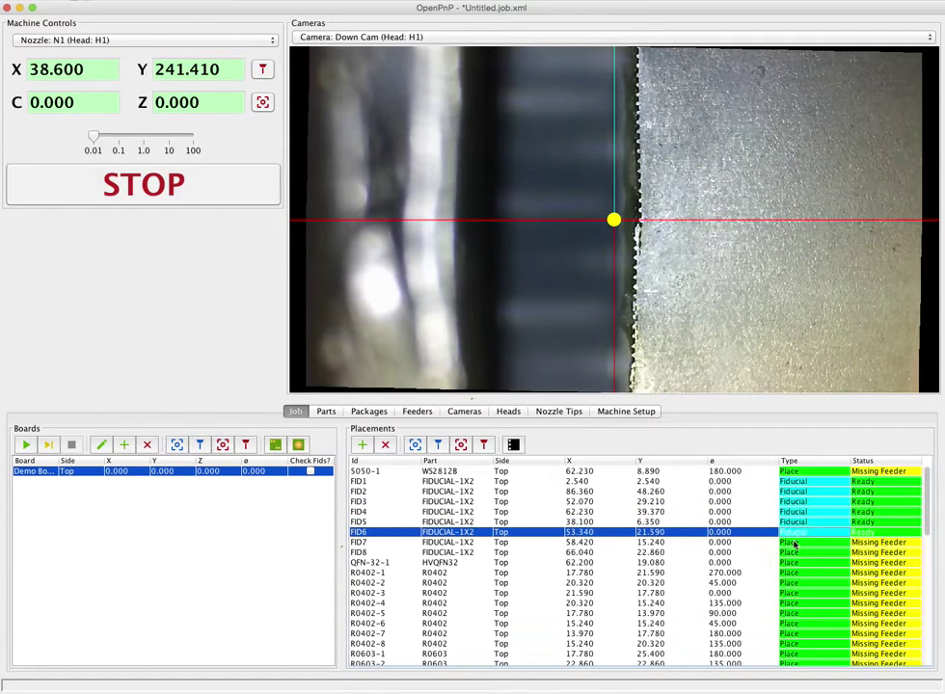
{"action": "left_click", "coordinate": [795, 545]}
{"action": "left_click", "coordinate": [796, 553]}
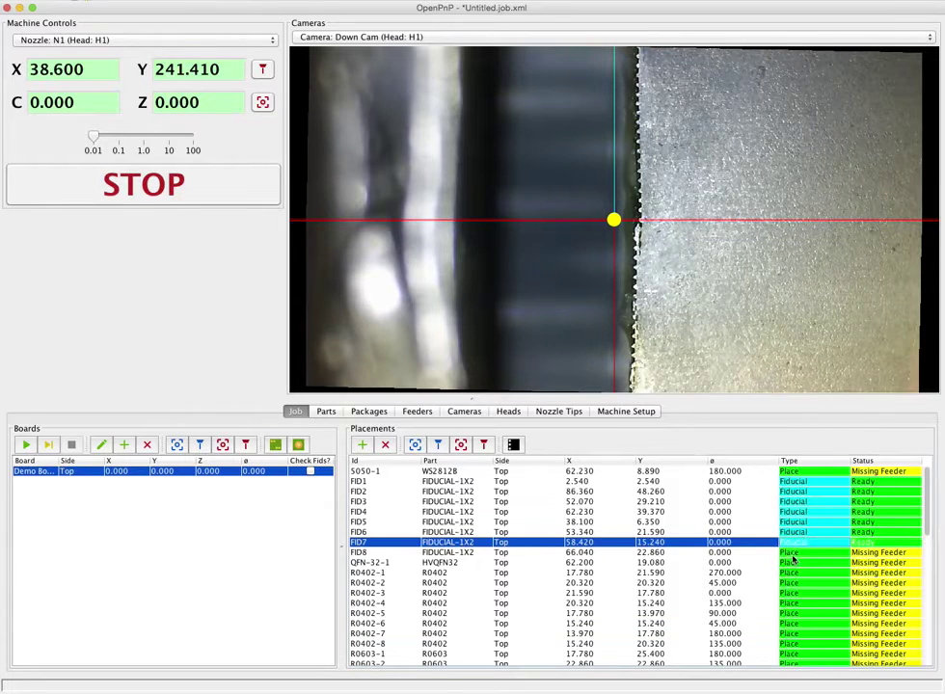
{"action": "left_click", "coordinate": [794, 552]}
{"action": "left_click", "coordinate": [792, 563]}
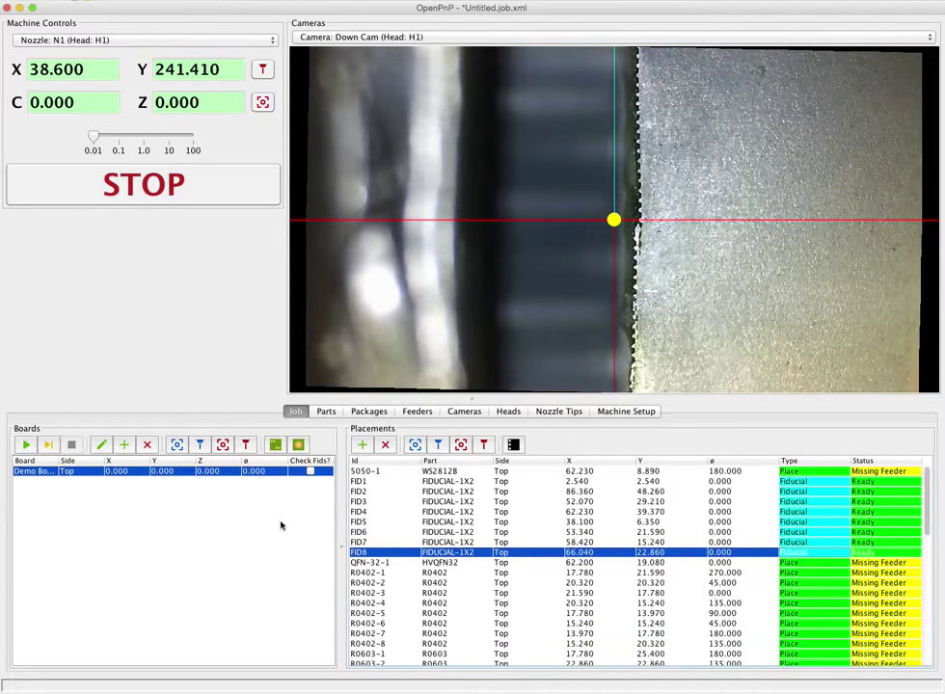
- Capture the down camera's position over the board's lower-left corner as the board location and run a fiducial check on the board
{"action": "scroll", "coordinate": [432, 548], "scroll_direction": "down", "scroll_amount": 5}
{"action": "scroll", "coordinate": [439, 547], "scroll_direction": "up", "scroll_amount": 5}
{"action": "left_click_drag", "start_coordinate": [837, 254], "coordinate": [613, 321]}
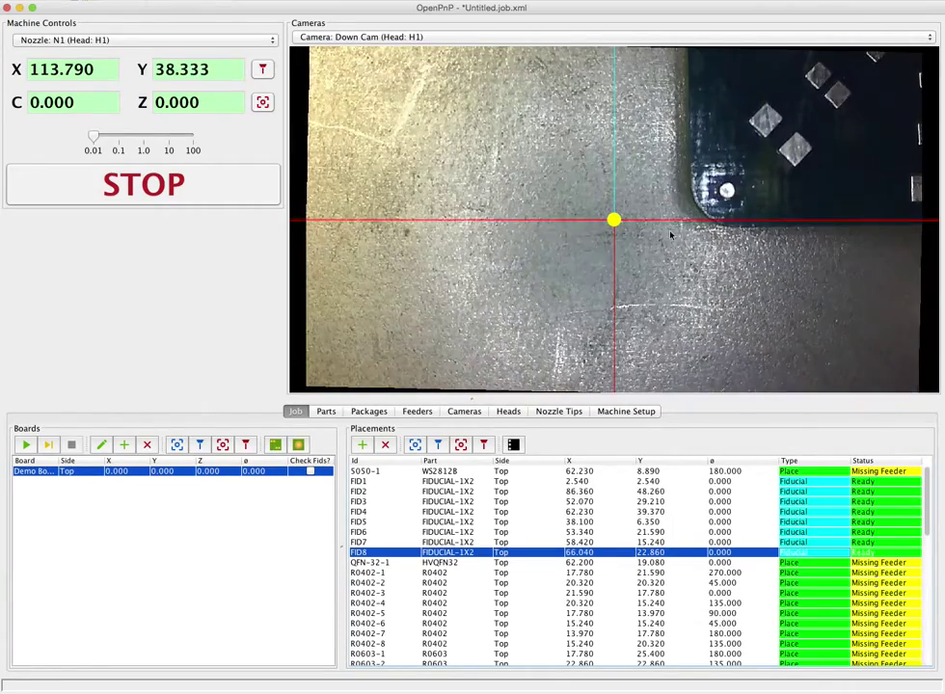
{"action": "left_click", "coordinate": [696, 222]}
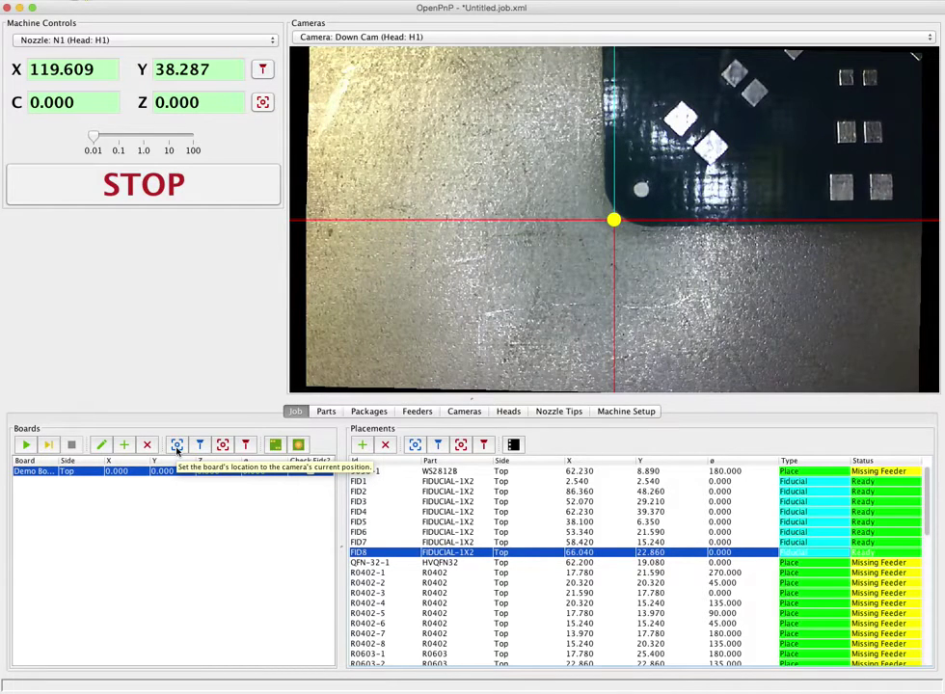
{"action": "left_click", "coordinate": [176, 445]}
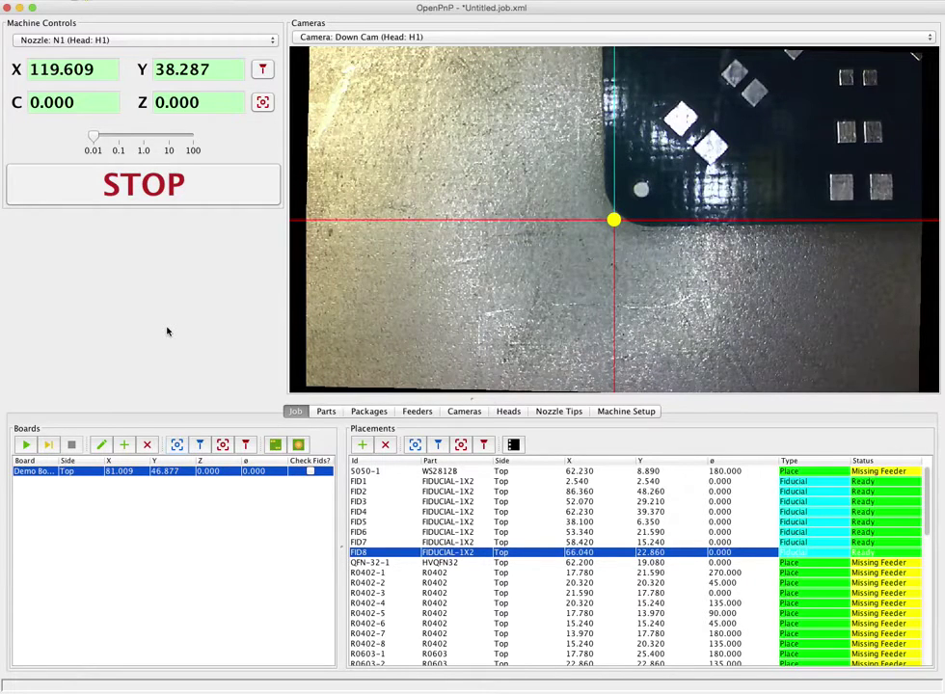
{"action": "left_click", "coordinate": [298, 445]}
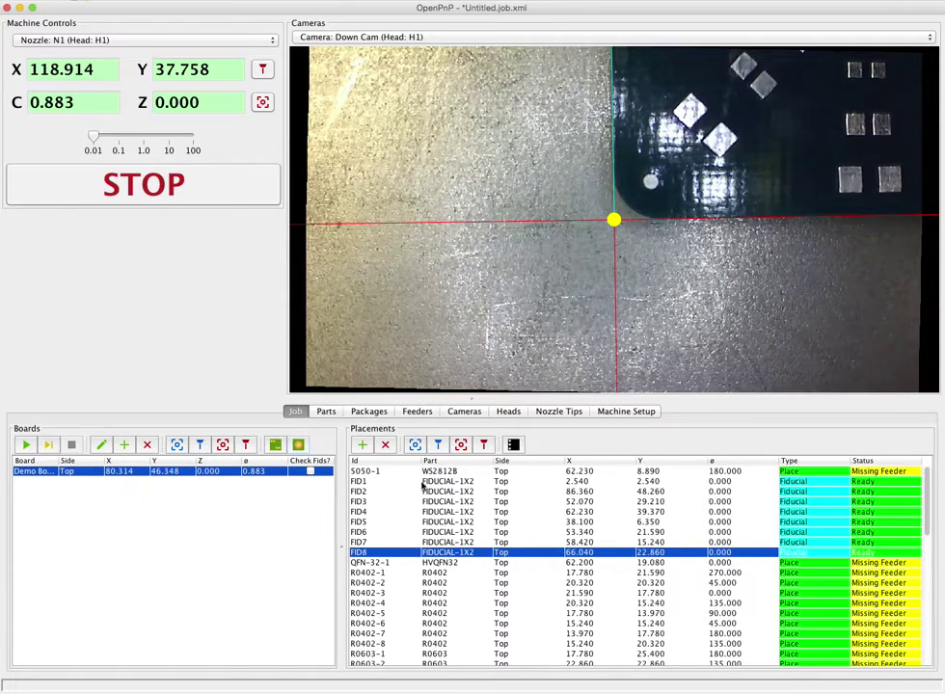
- Move the camera to placements 5050-1, FID1 and R0402-2 in turn to check the board alignment
{"action": "left_click", "coordinate": [364, 472]}
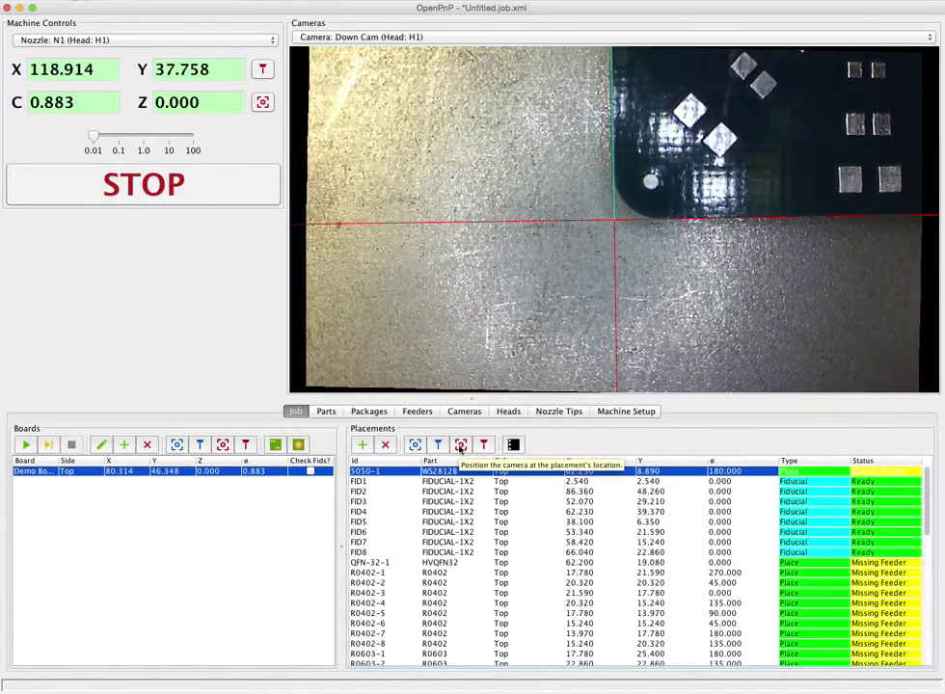
{"action": "left_click", "coordinate": [461, 445]}
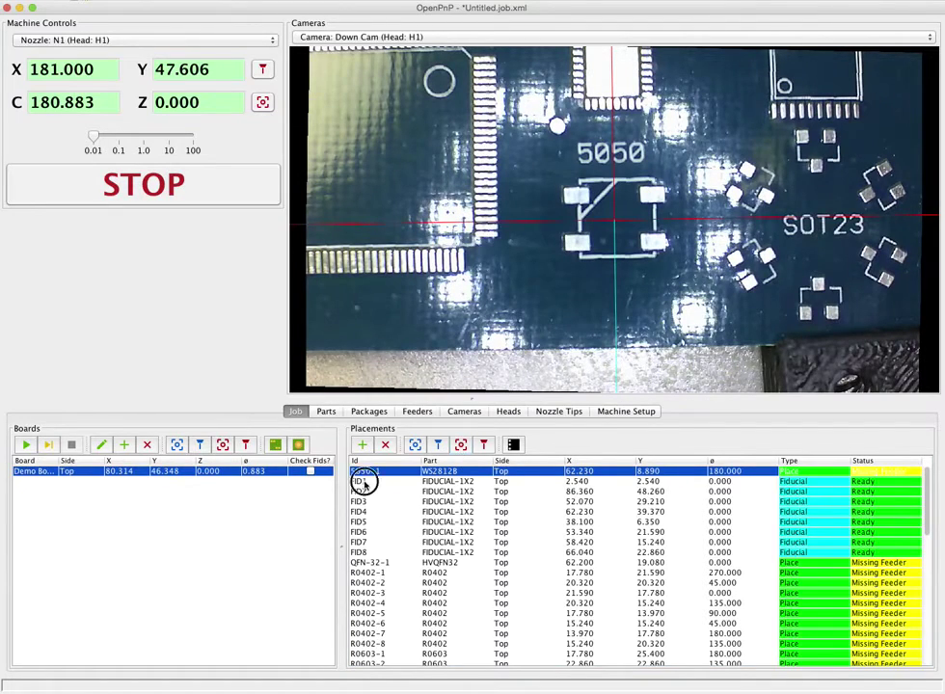
{"action": "left_click", "coordinate": [364, 481]}
{"action": "left_click", "coordinate": [461, 445]}
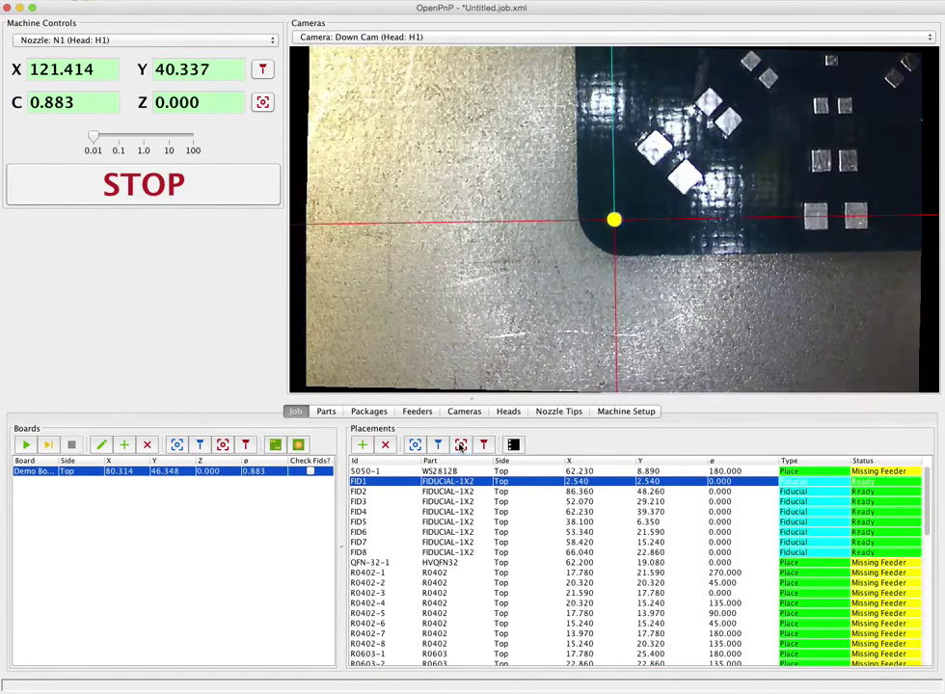
{"action": "left_click", "coordinate": [366, 583]}
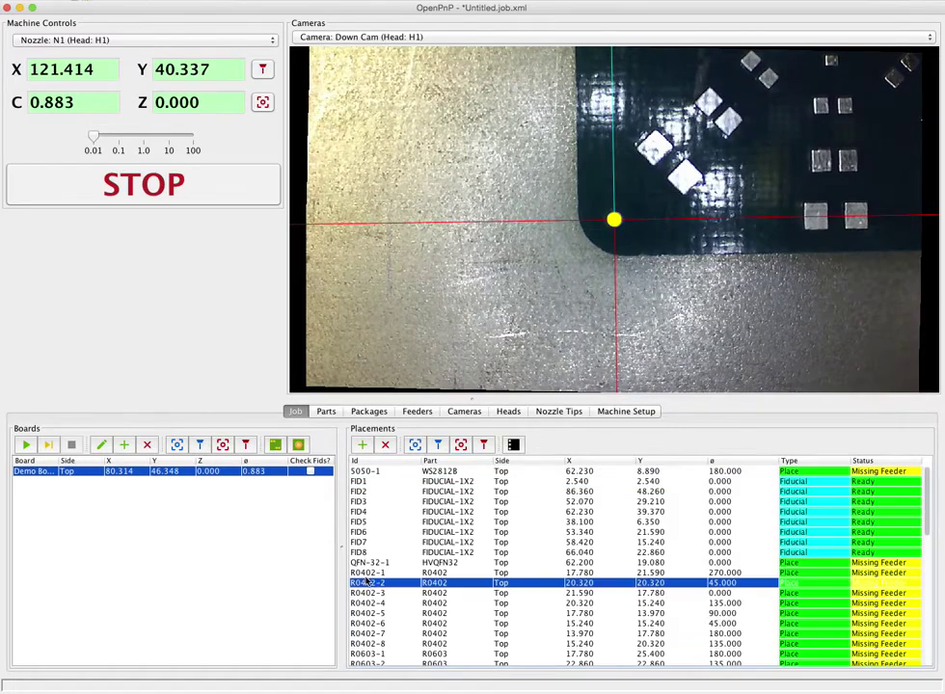
{"action": "left_click", "coordinate": [461, 446]}
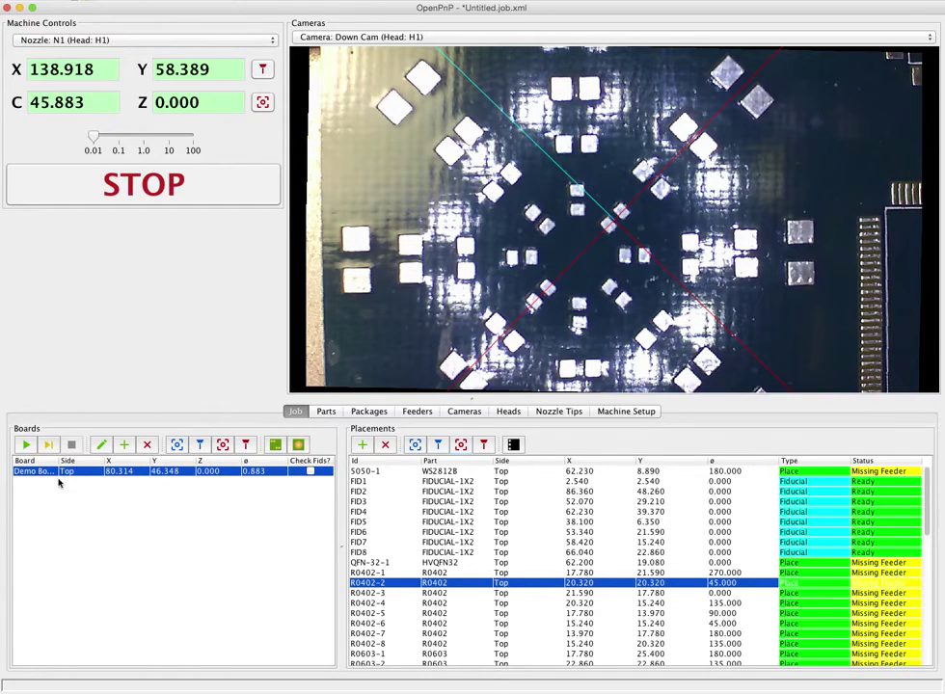
- Enable the automatic fiducial check for the Demo Board v1 board in the job
{"action": "left_click", "coordinate": [309, 470]}
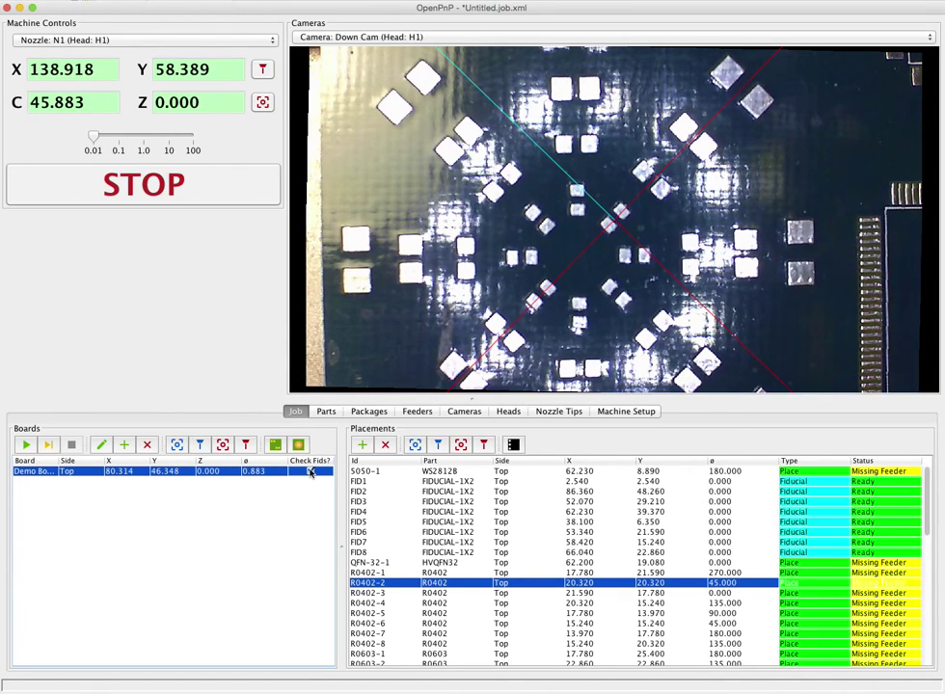
{"action": "left_click", "coordinate": [310, 471]}
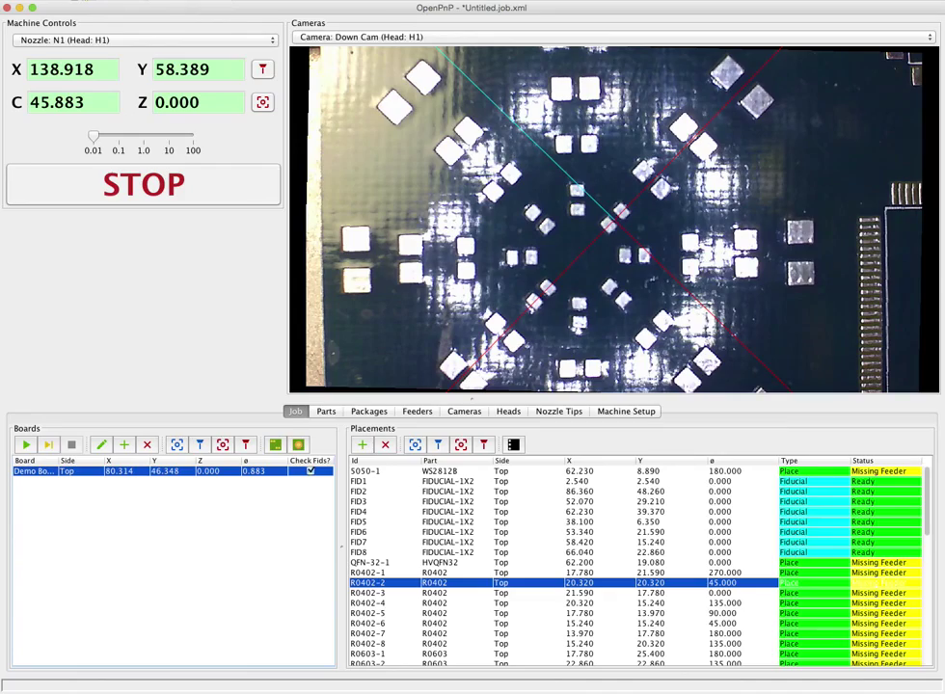